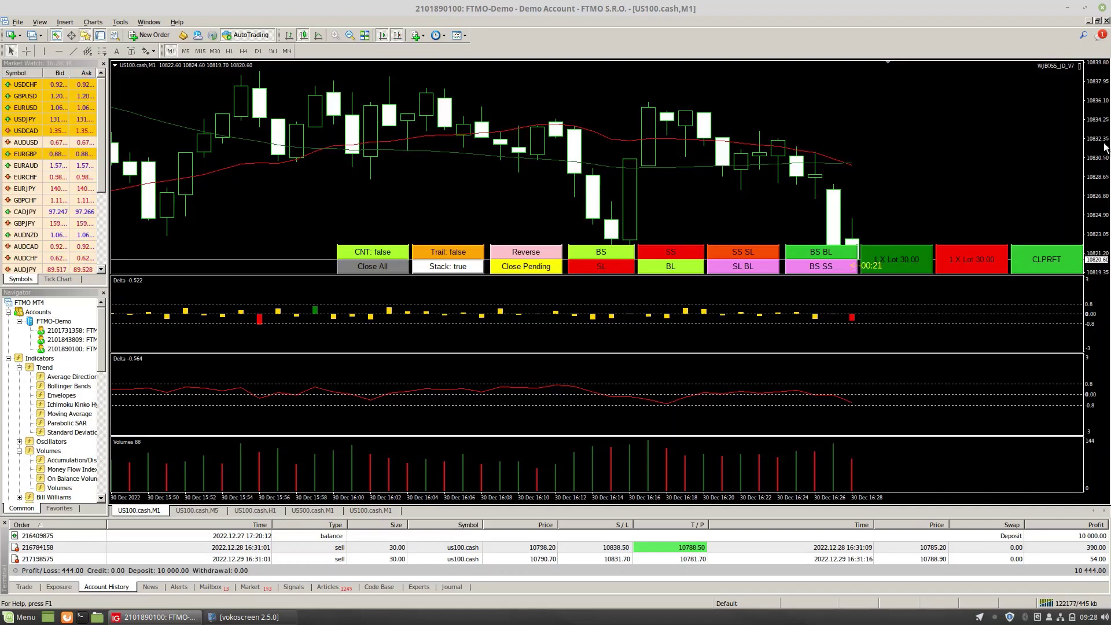
Stretch the US100 price scale so the recent candles fill the chart height.
mouse_move(1099, 212)
mouse_down()
mouse_move(1099, 191)
mouse_move(1100, 201)
mouse_up()
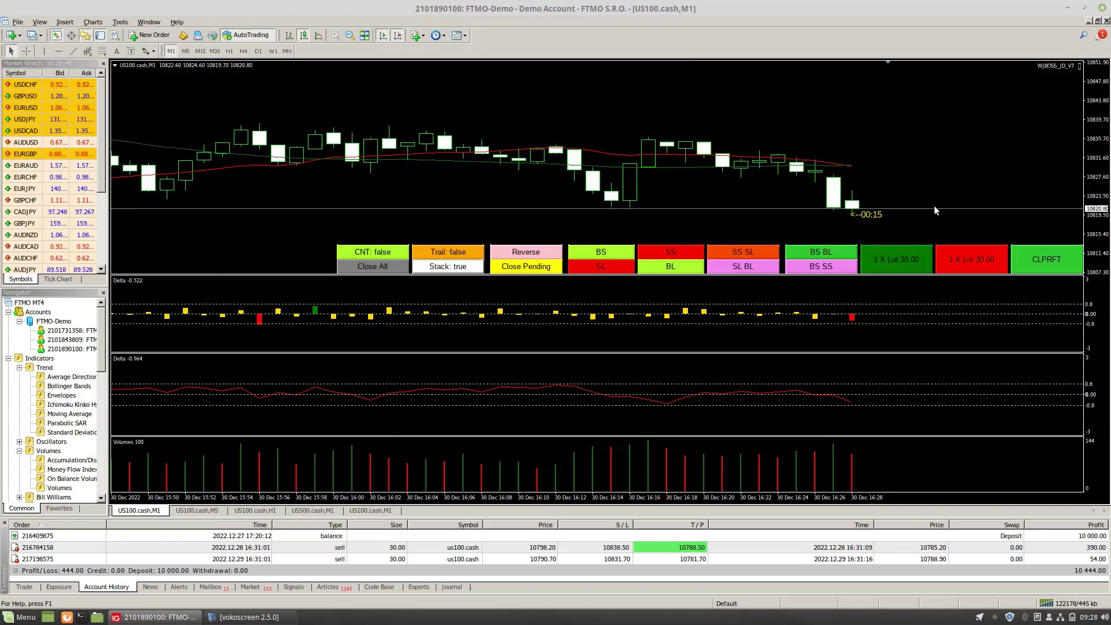
drag(1095, 169, 1093, 129)
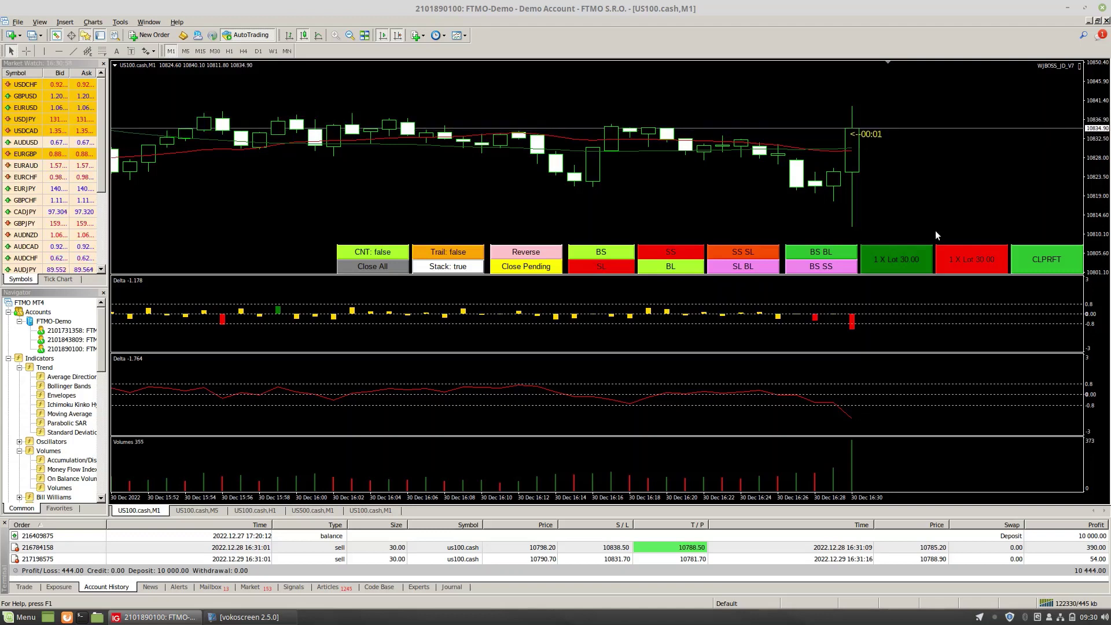
Sell 30 lots of US100 at market and list it under open trades.
click(954, 254)
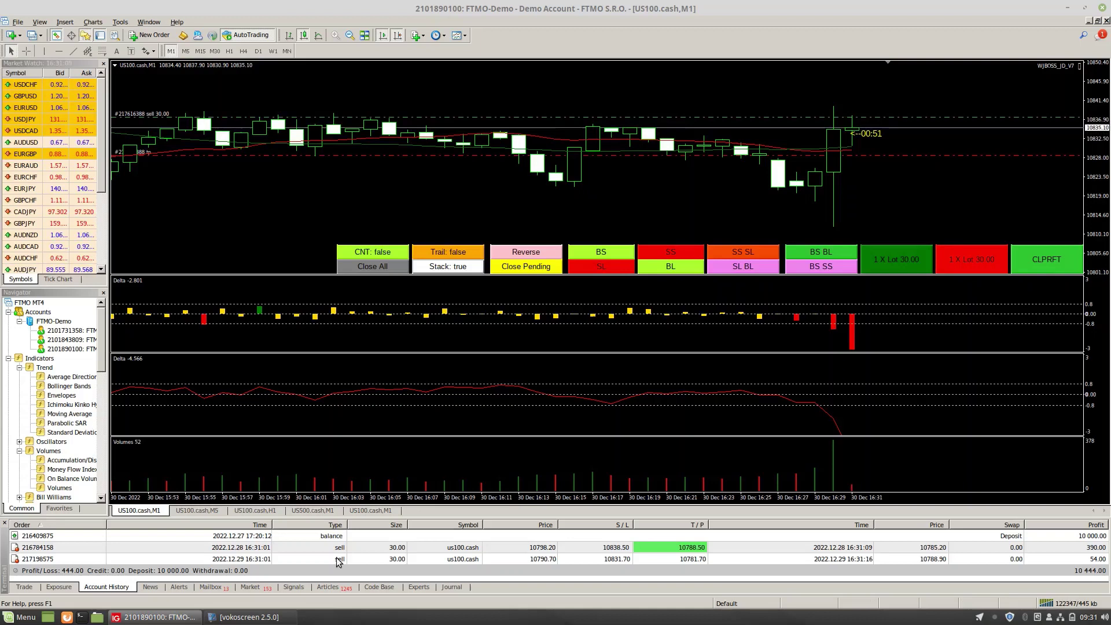
click(24, 586)
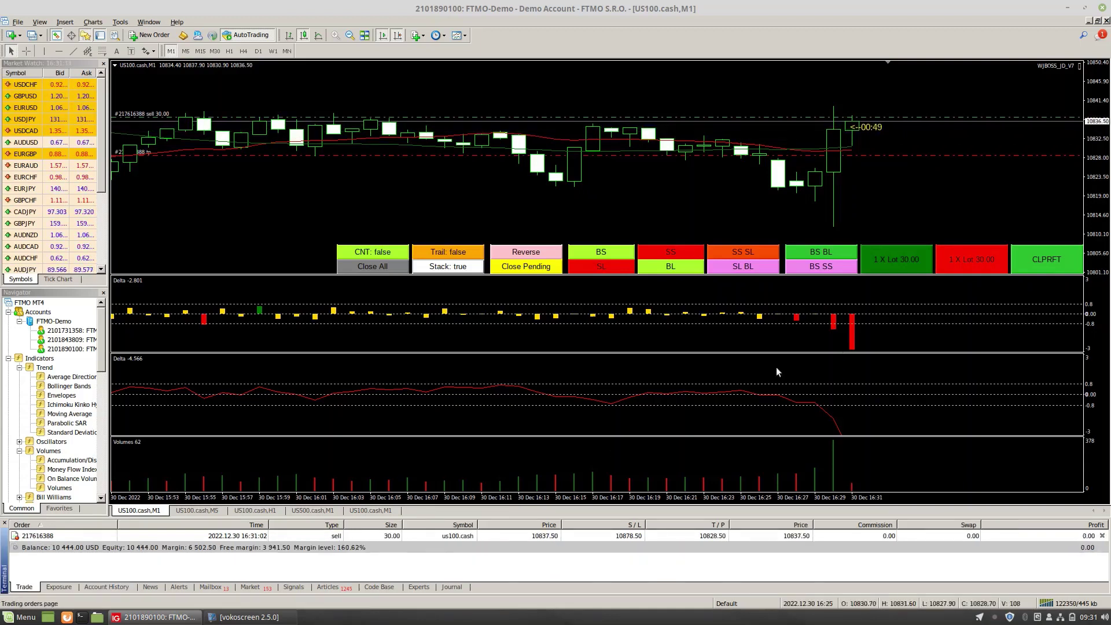
Close the profitable 30-lot US100 sell with the CLPRFT button.
click(1047, 259)
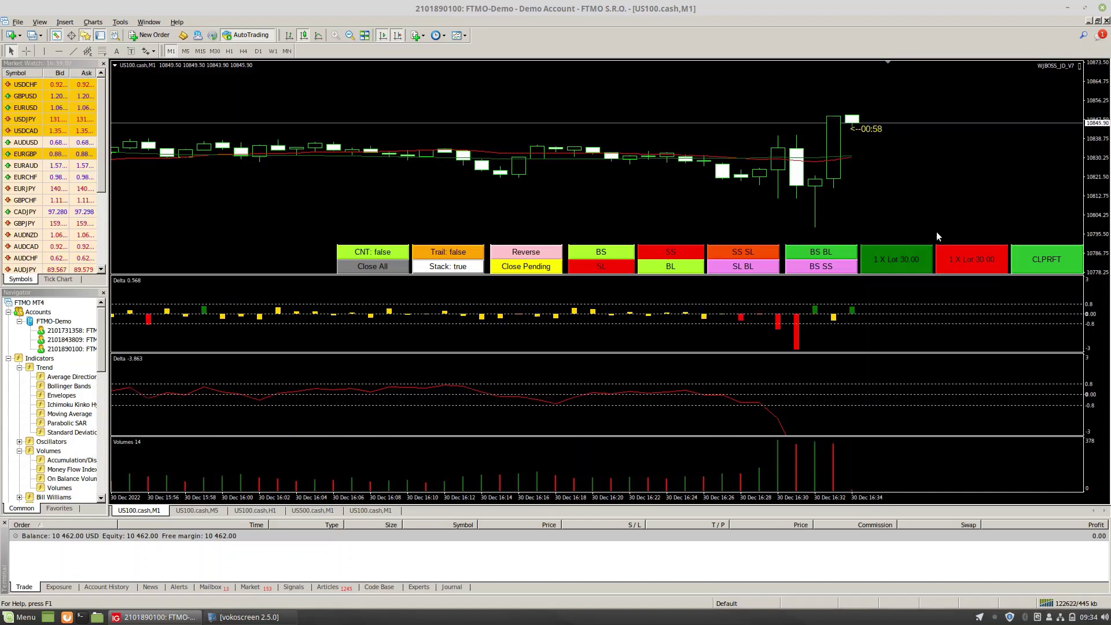
Buy 30 lots of US100 at market from the chart panel.
click(912, 258)
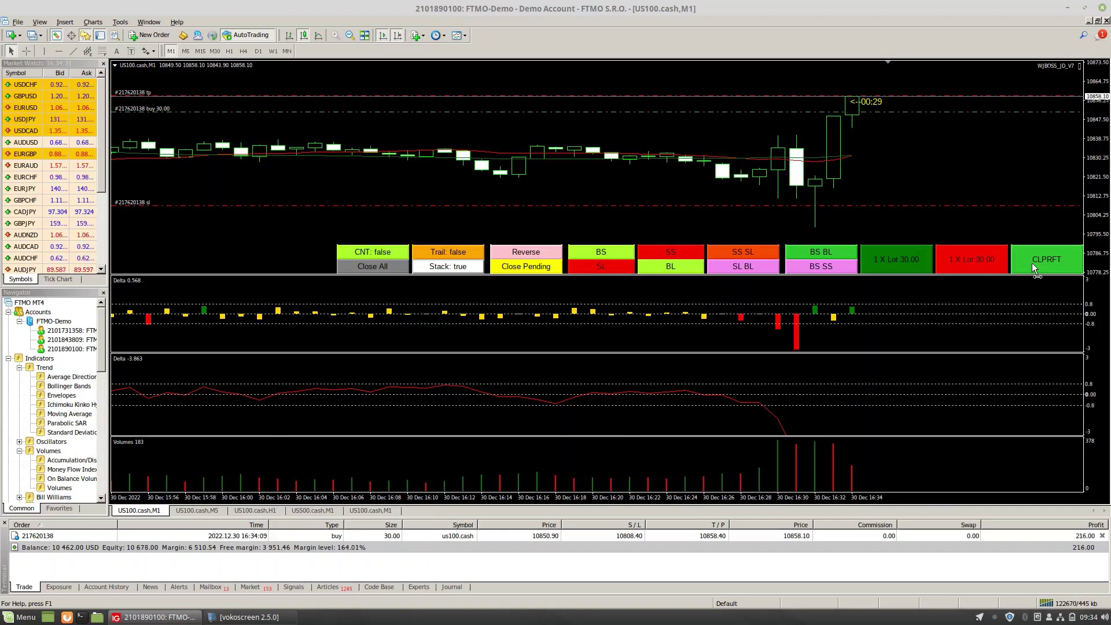
Close the profitable 30-lot US100 buy with the CLPRFT button.
click(1031, 263)
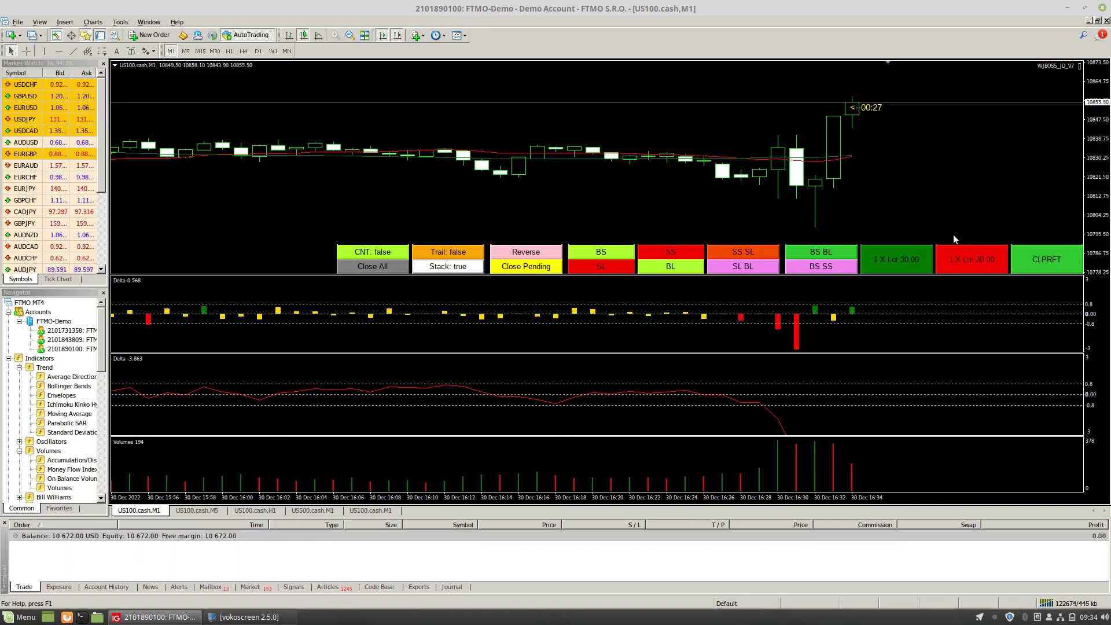